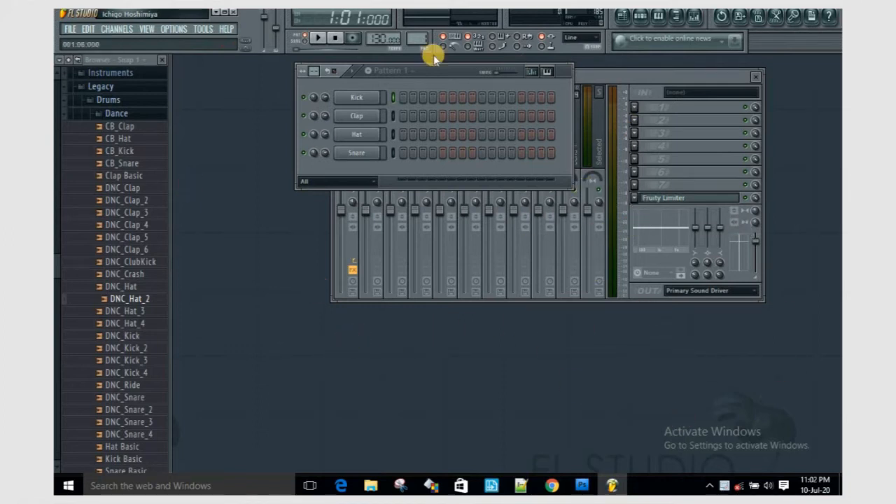
- Import the test vocal WAV from the fl projects folder into the playlist and place it at the start of Track 1
left_click(621, 18)
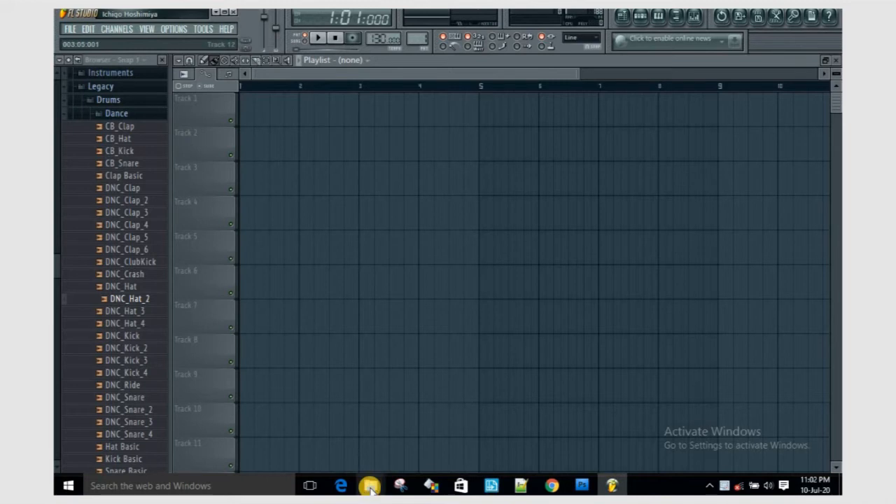
mouse_move(371, 488)
left_click(344, 438)
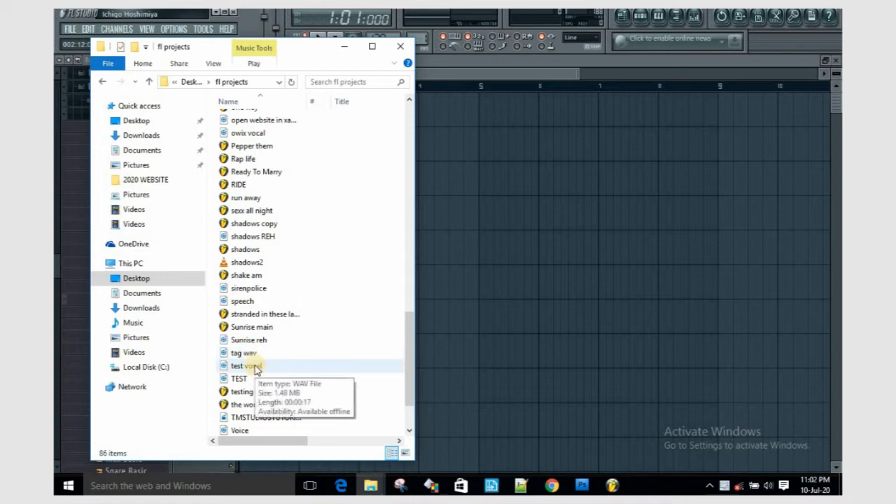
left_click_drag(255, 369, 575, 248)
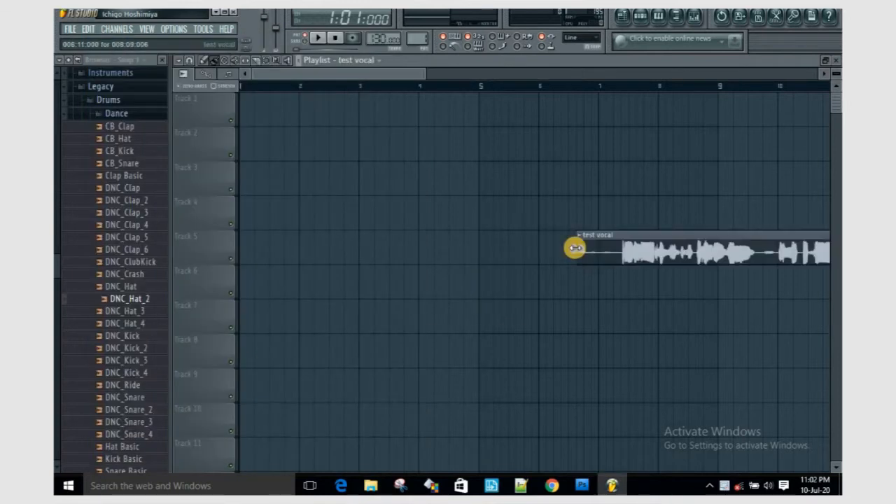
left_click_drag(655, 253, 340, 92)
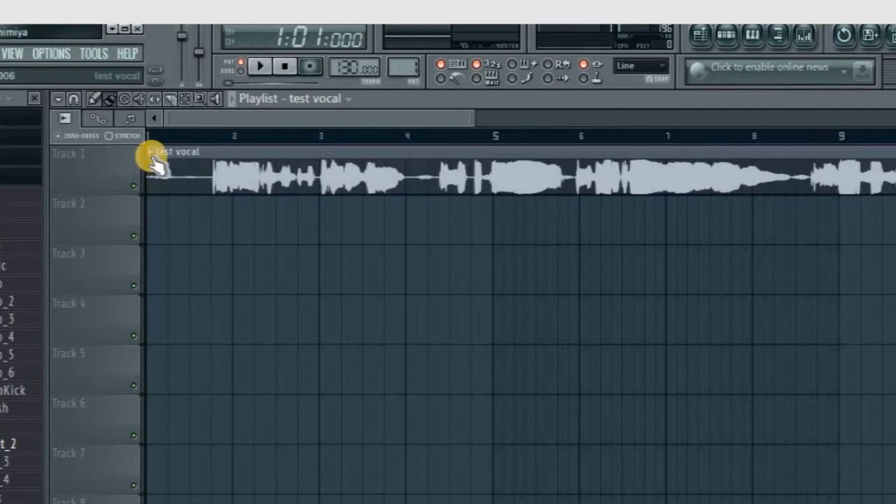
- Open the test vocal clip in Edison and acquire a noise profile from its quiet opening, from 0:000 to 1:427
left_click(150, 154)
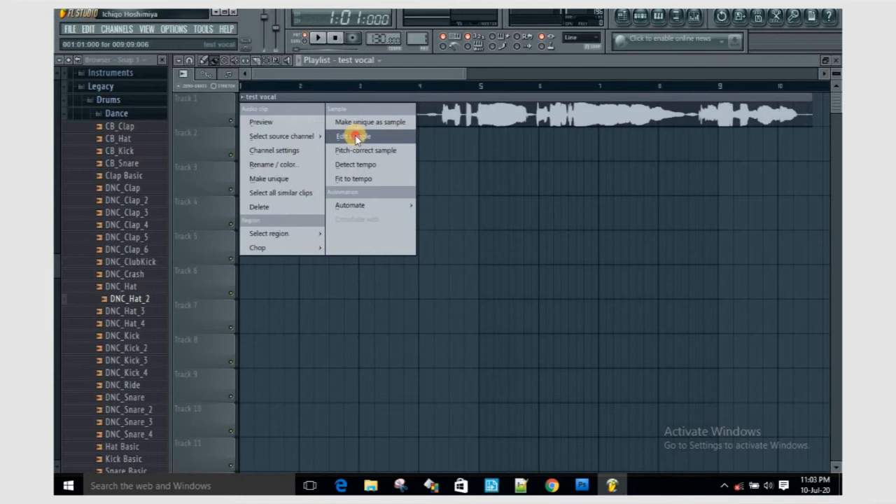
left_click(289, 56)
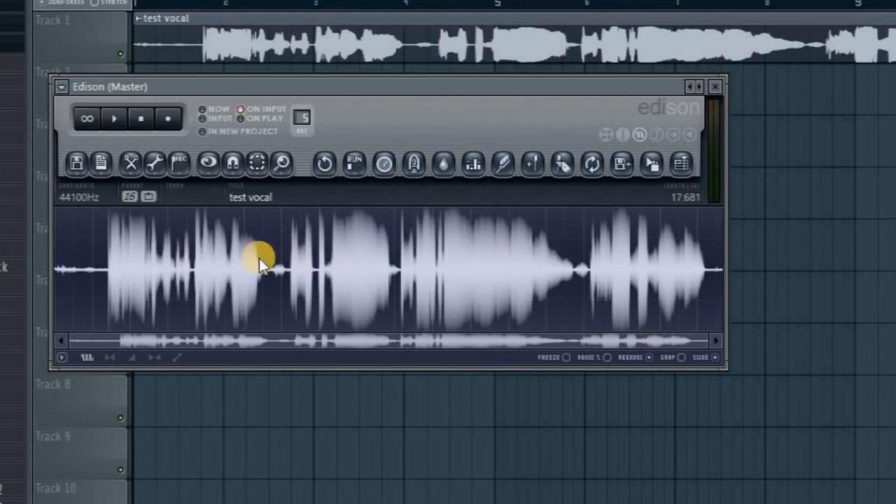
left_click_drag(709, 342, 188, 344)
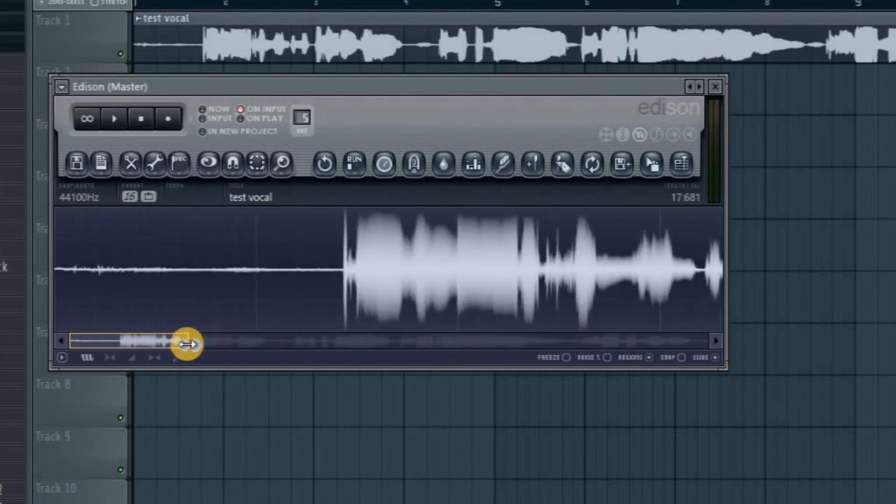
left_click_drag(187, 343, 188, 343)
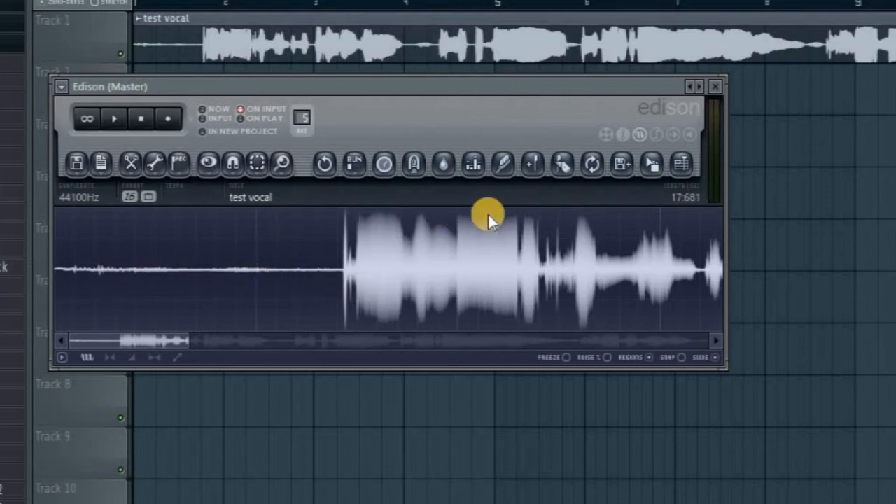
left_click_drag(54, 211, 304, 244)
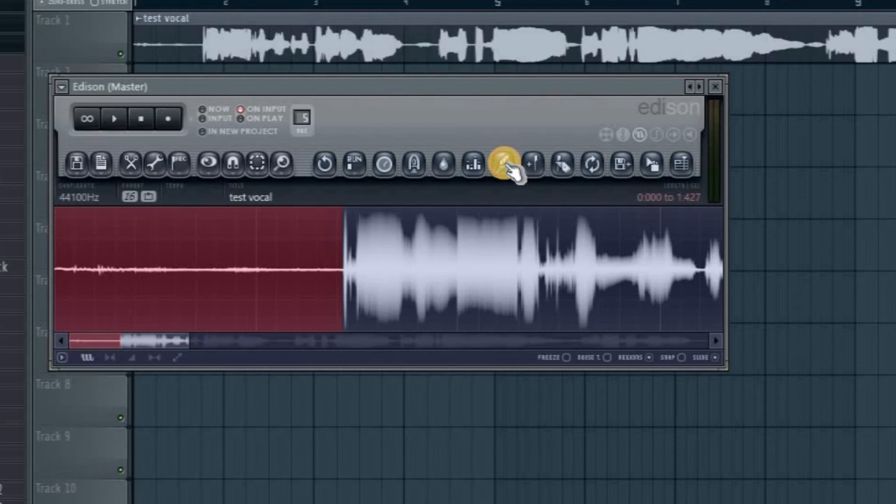
left_click(507, 166)
left_click(511, 427)
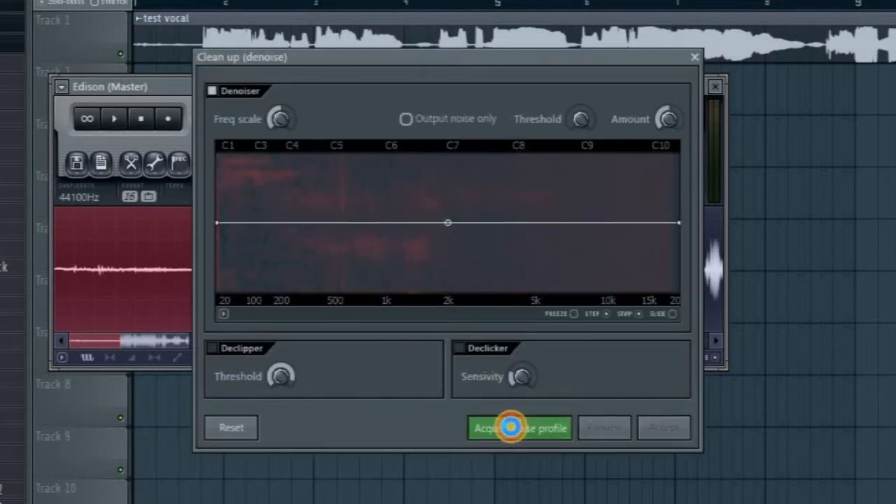
- Select the entire vocal sample and apply the denoiser with the acquired noise profile
left_click_drag(341, 210, 735, 210)
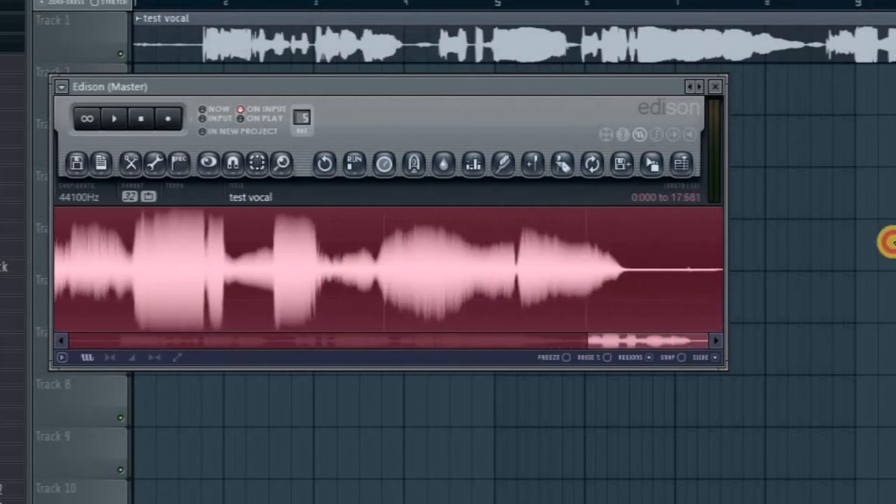
left_click(503, 164)
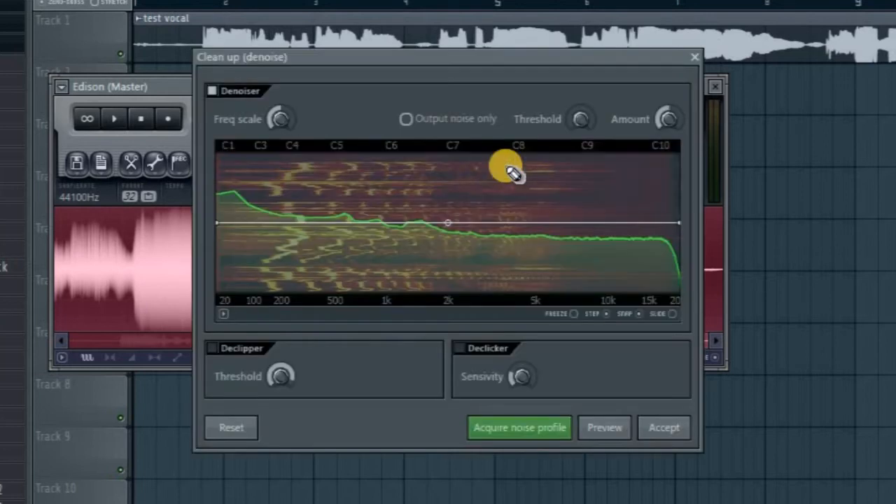
left_click(657, 428)
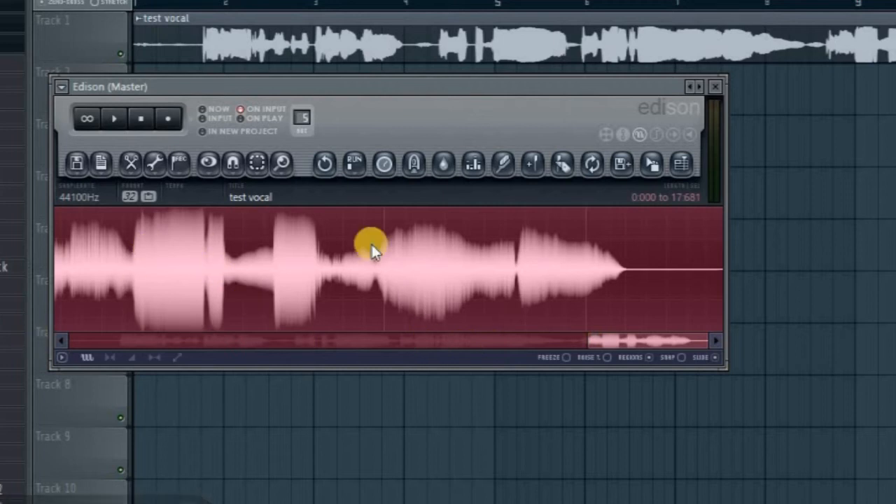
- Play back the denoised vocal in Edison and check its waveform through to the end
left_click(114, 119)
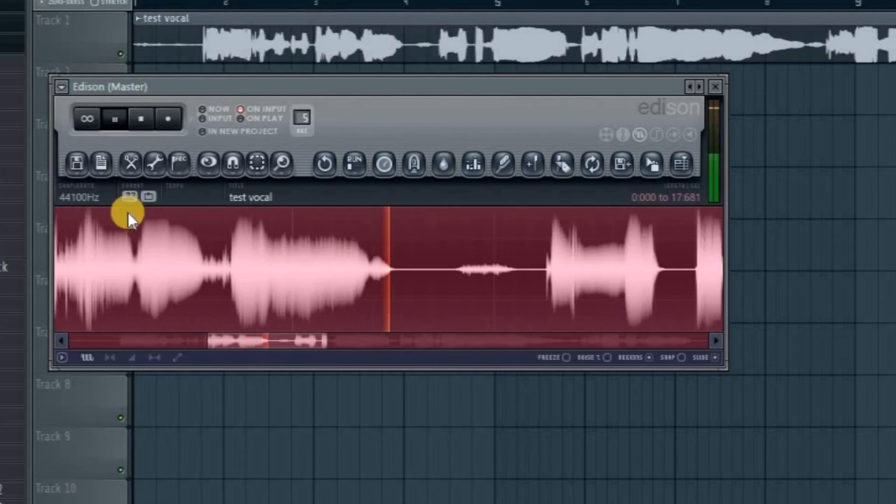
left_click(138, 119)
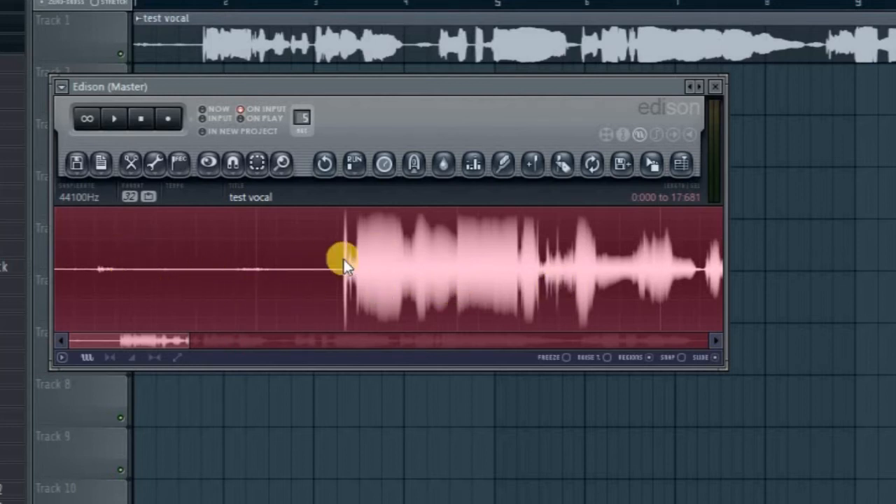
left_click_drag(159, 344, 768, 342)
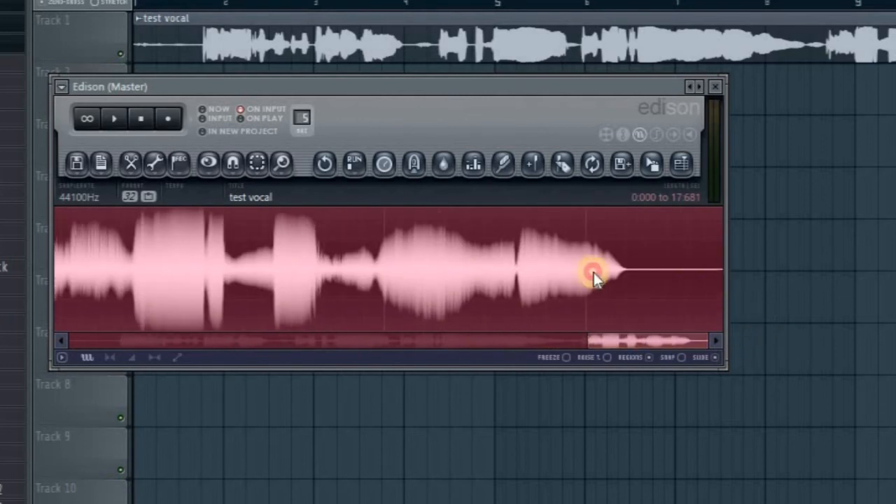
- Reselect the quiet opening from 0:000 to 1:427 and acquire a fresh noise profile from it
left_click_drag(721, 245, 56, 252)
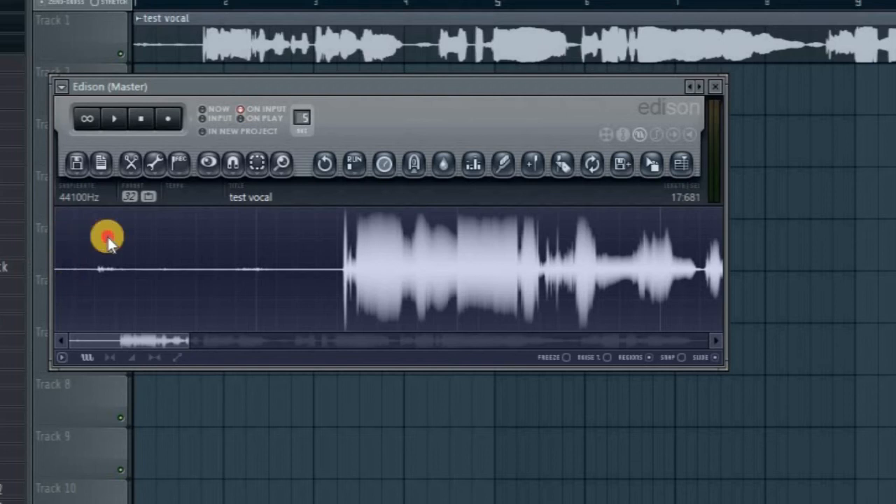
left_click_drag(56, 257, 130, 259)
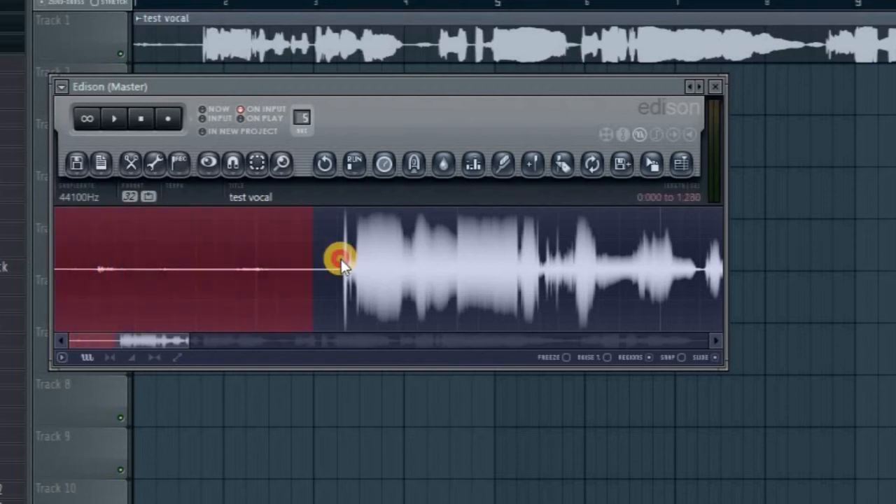
left_click_drag(339, 259, 339, 261)
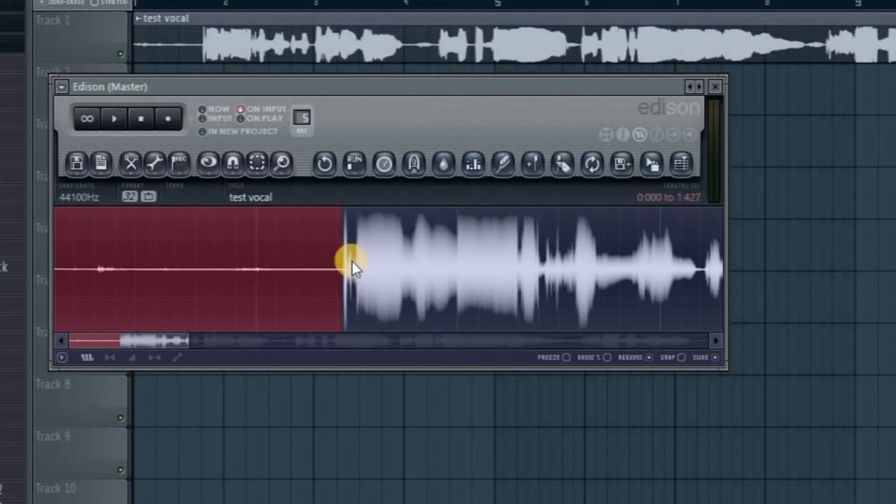
left_click(514, 172)
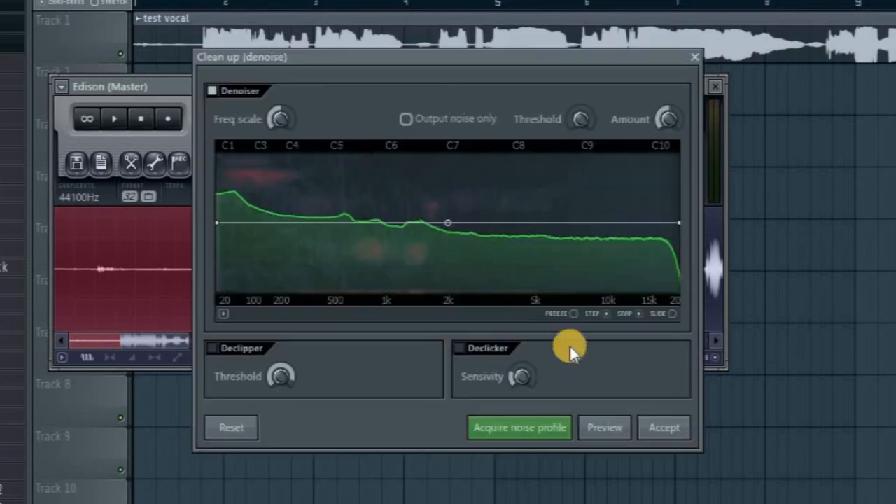
left_click(530, 431)
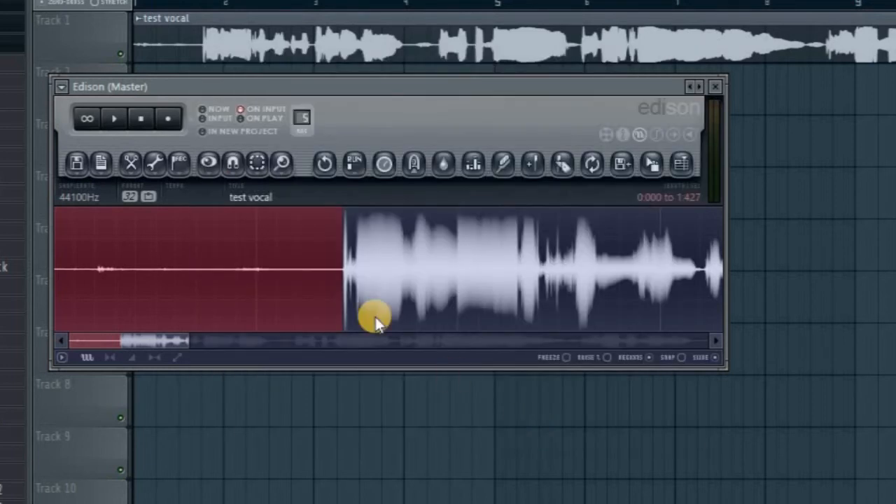
- Extend the selection to the whole sample and apply a second denoise pass using the new profile
left_click_drag(341, 238, 648, 233)
left_click(503, 165)
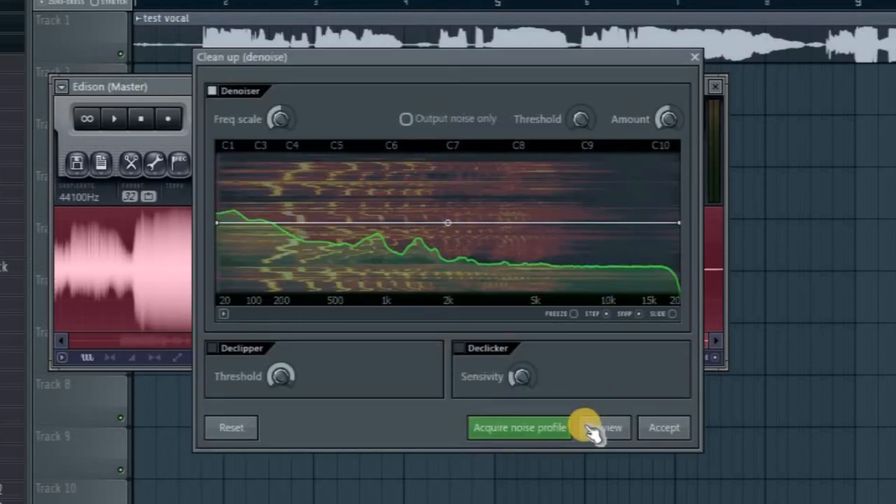
left_click(665, 427)
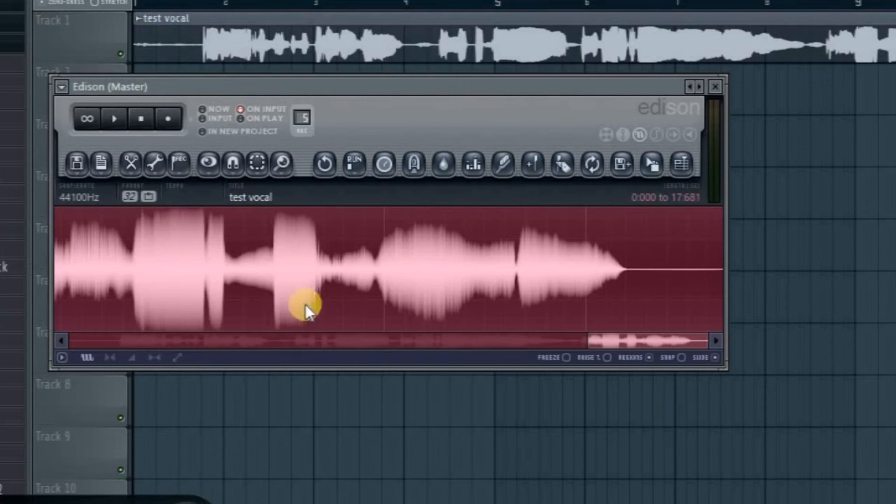
- Move the Edison window clear of the Track 1 clip and listen to the twice-denoised vocal
left_click_drag(393, 86, 457, 190)
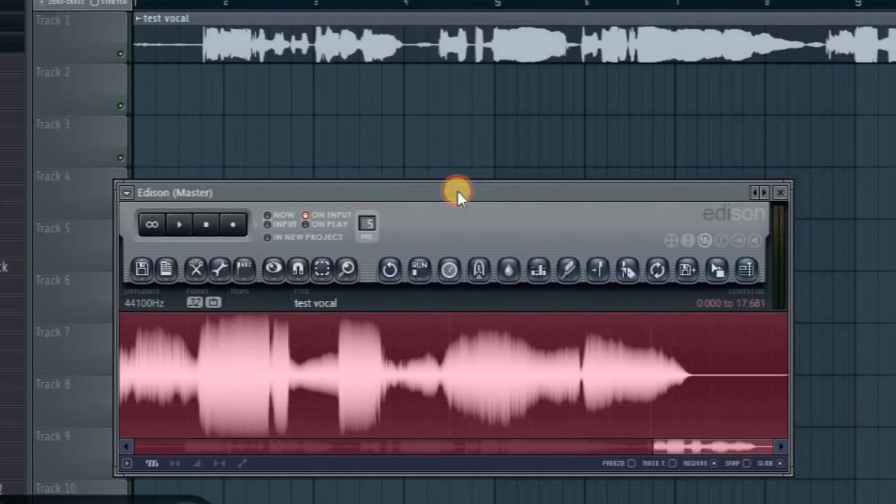
left_click(179, 224)
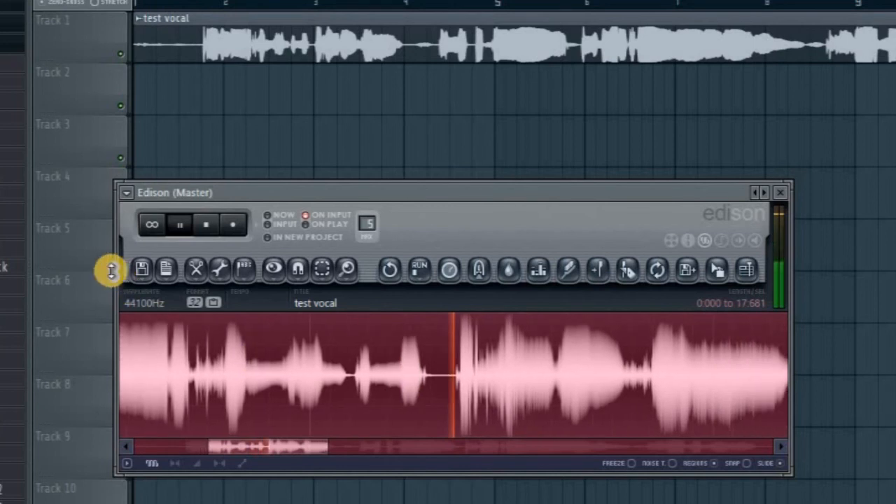
left_click(207, 224)
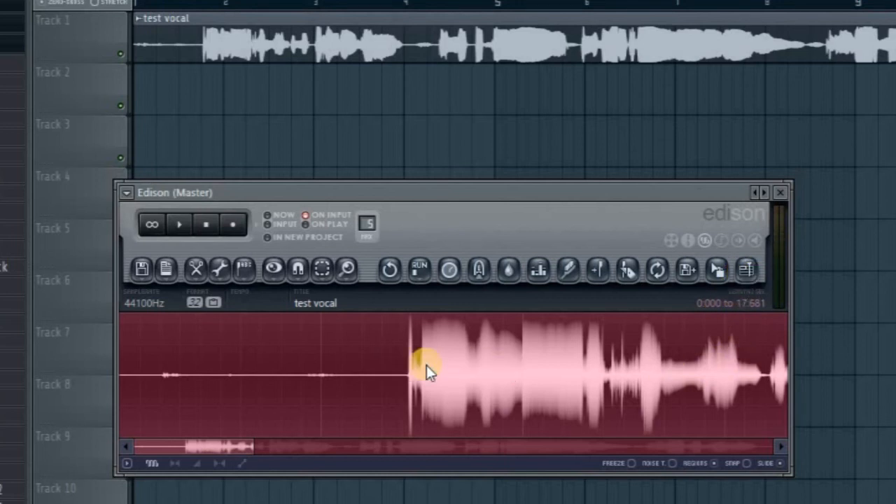
- Send the cleaned vocal to the playlist as a new audio clip on Track 2 and close Edison
left_click_drag(475, 378, 754, 277)
left_click(746, 270)
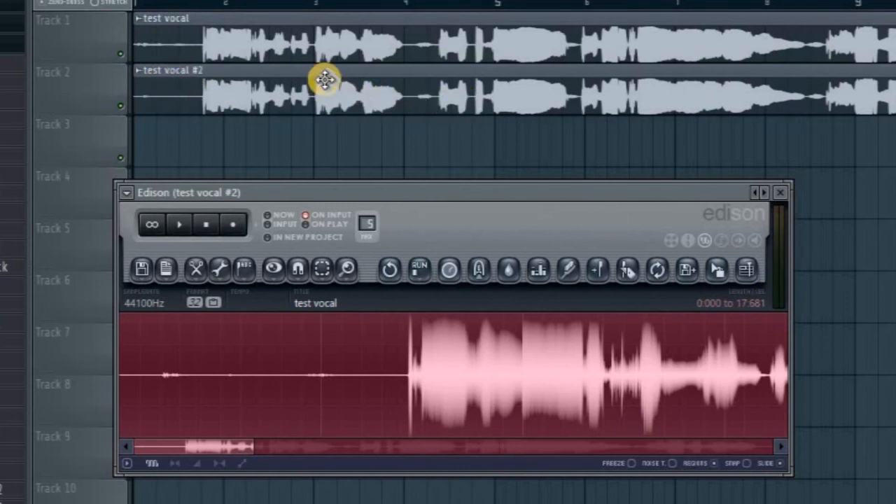
left_click(782, 194)
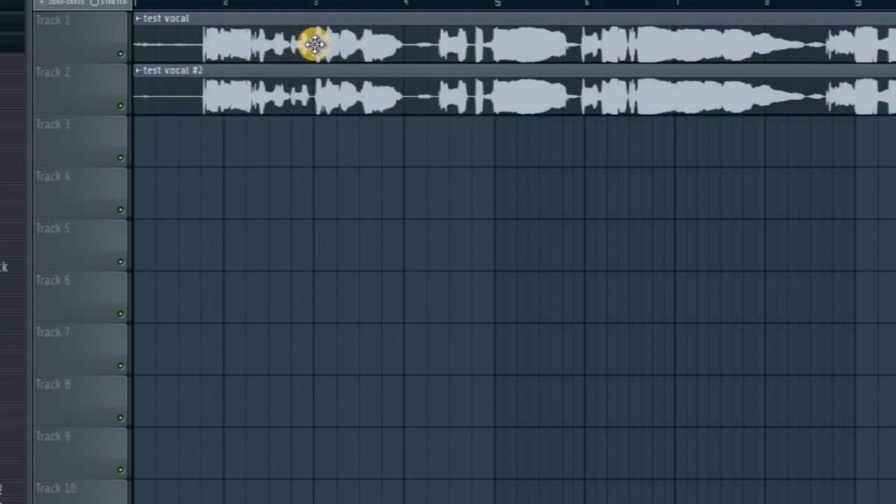
- Delete the original test vocal clip from Track 1 and play back the cleaned clip in the playlist
right_click(380, 41)
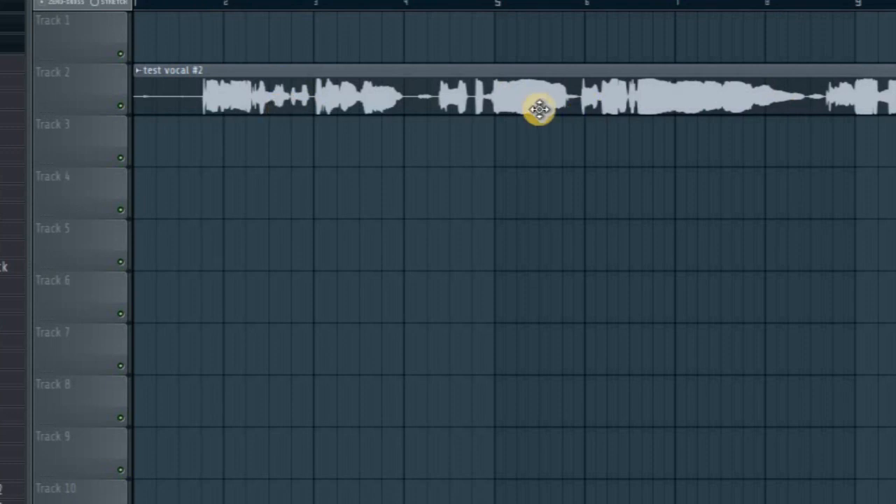
key("space")
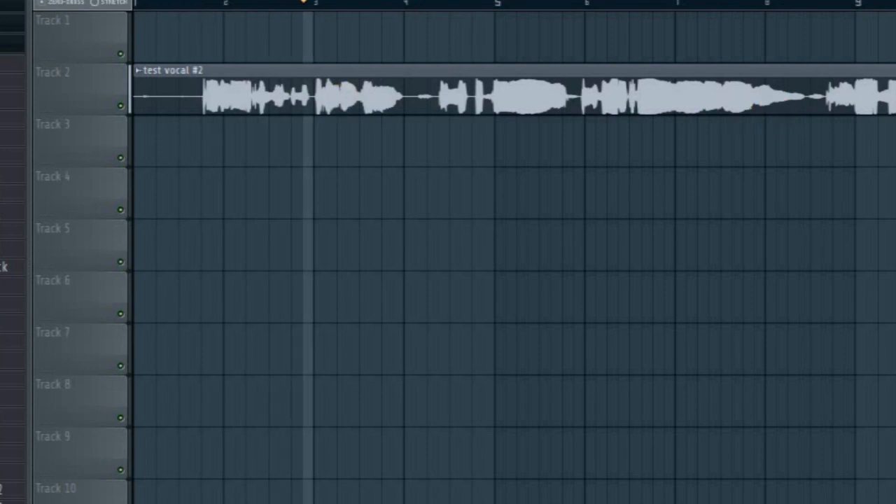
key("space")
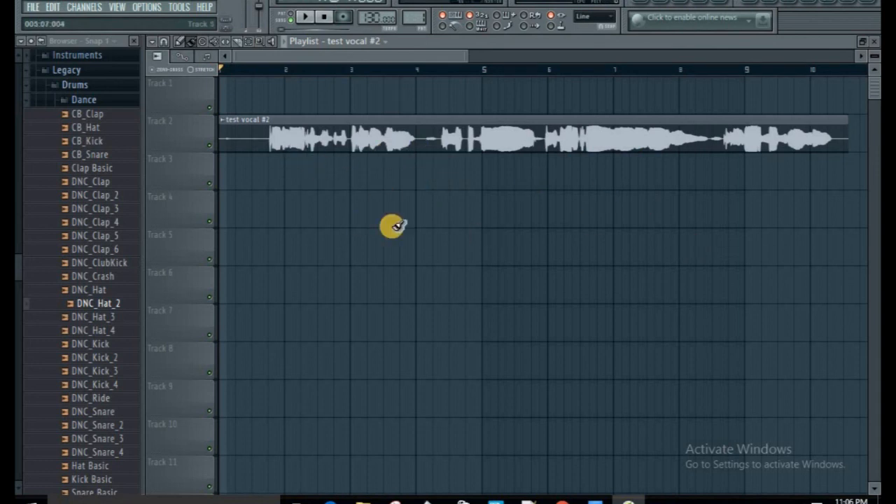
left_click(33, 8)
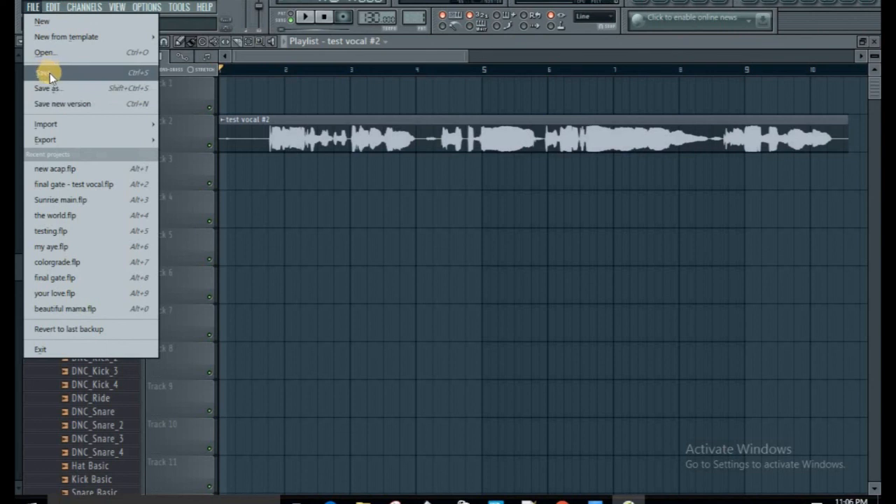
left_click(31, 8)
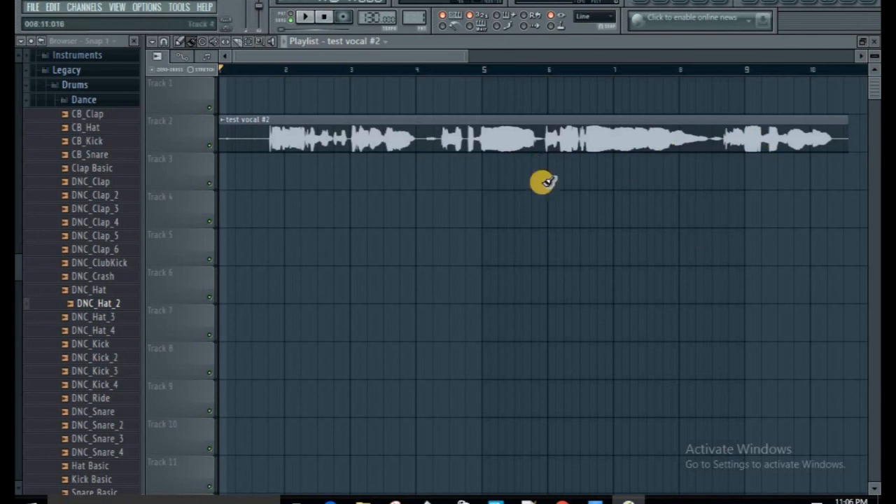